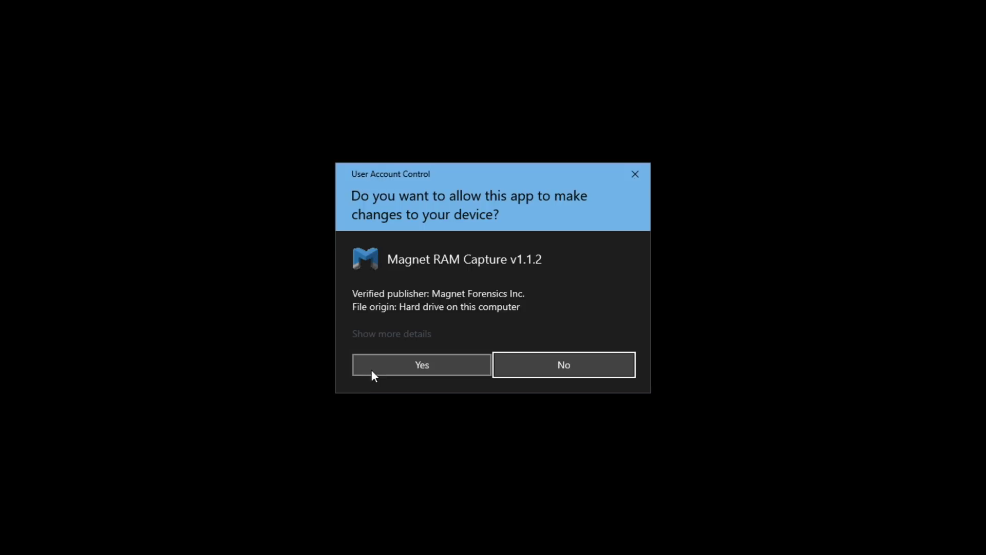
Step: Approve the admin prompt, accept the licence agreement, and keep segment size at Don't Split
{"action": "left_click", "coordinate": [375, 368]}
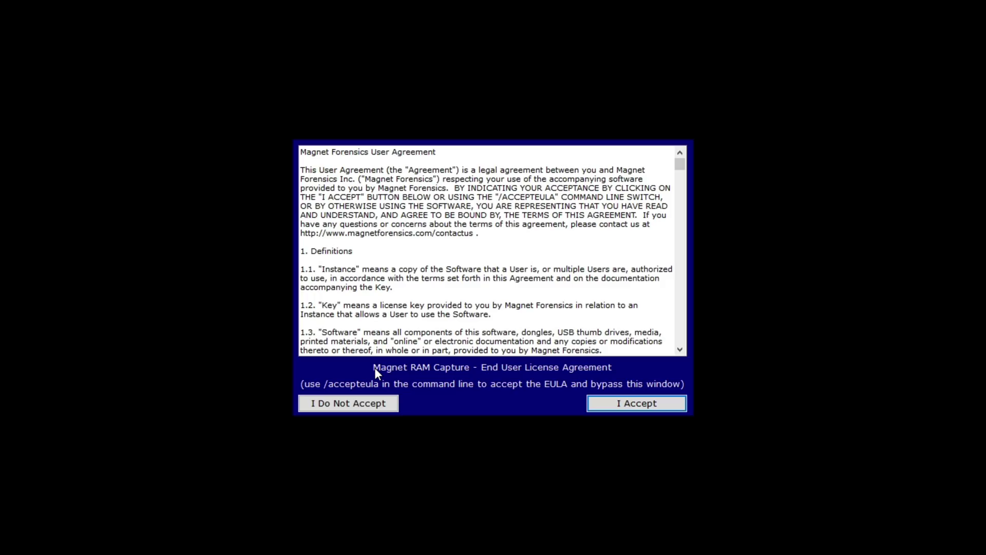
{"action": "left_click", "coordinate": [620, 407]}
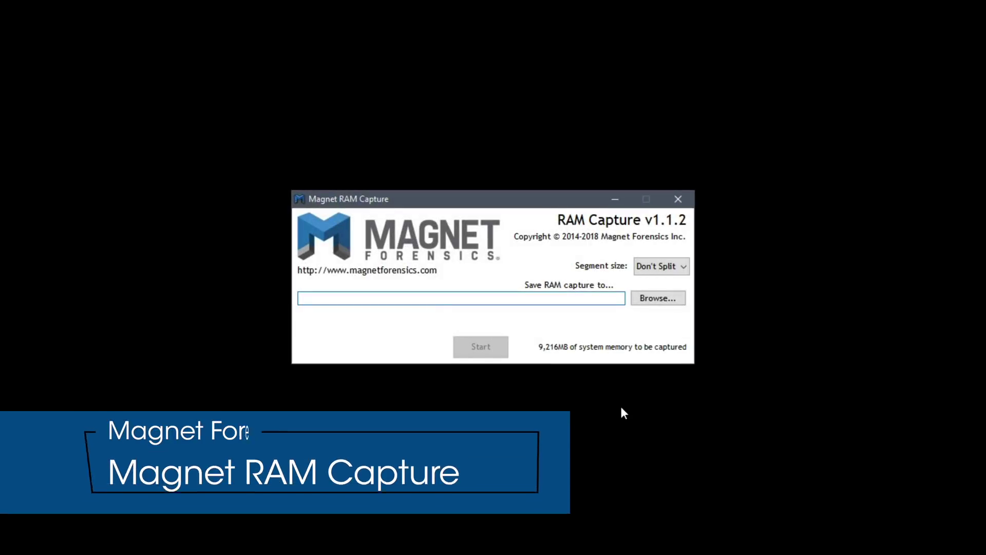
{"action": "left_click", "coordinate": [665, 272]}
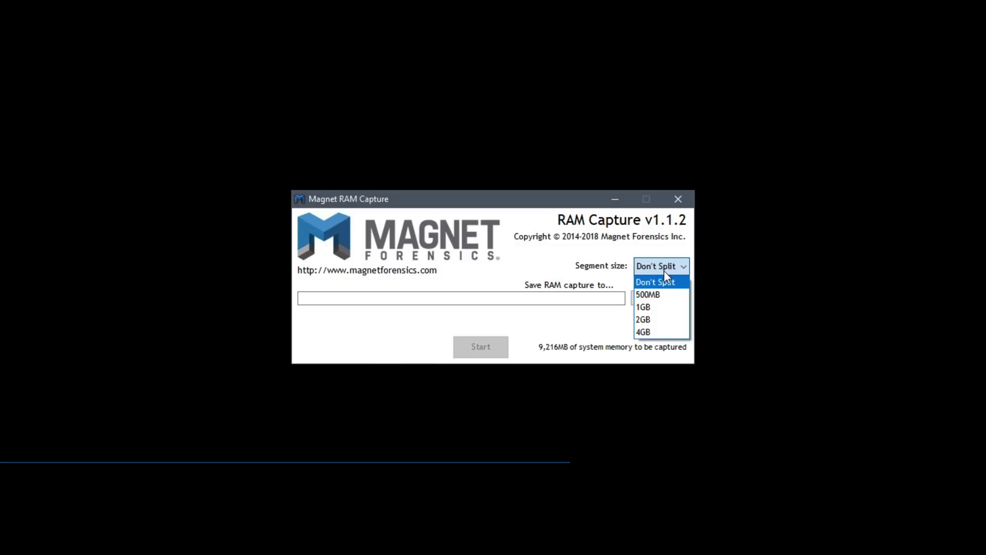
{"action": "left_click", "coordinate": [664, 271]}
Step: Dump all 9,216 MB of memory to memdump.raw on the Desktop and acknowledge the success message
{"action": "left_click", "coordinate": [660, 297]}
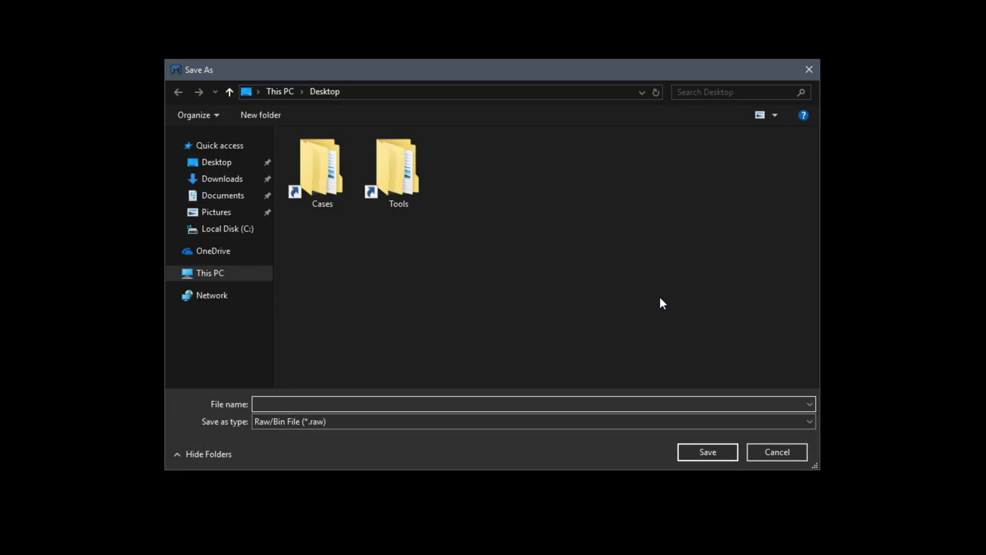
{"action": "type", "text": "memdump"}
{"action": "left_click", "coordinate": [701, 450]}
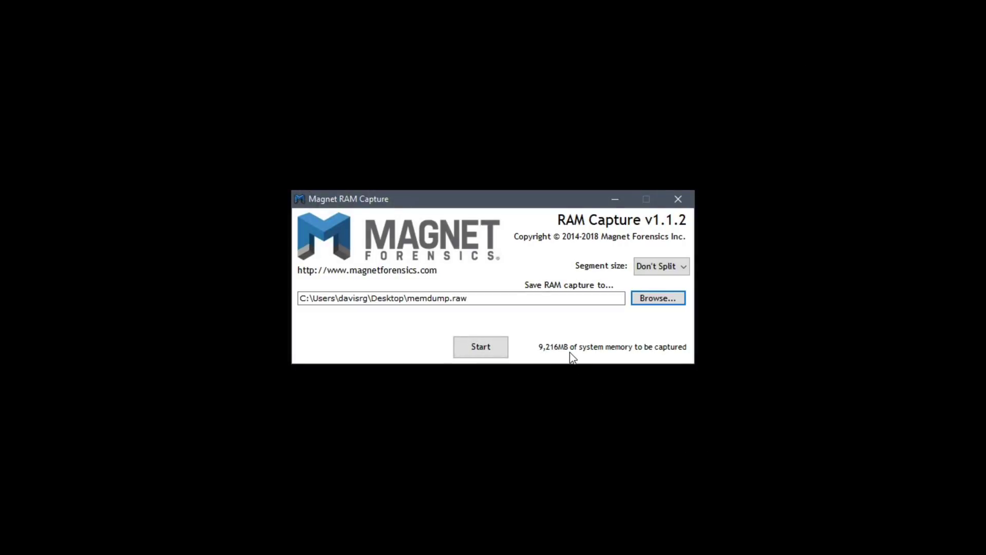
{"action": "left_click", "coordinate": [490, 349]}
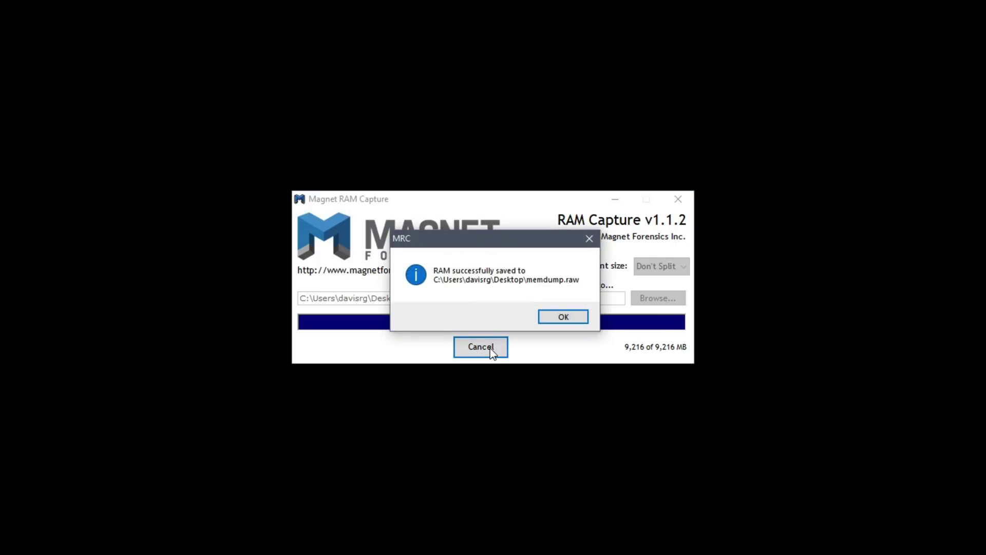
{"action": "left_click", "coordinate": [563, 318]}
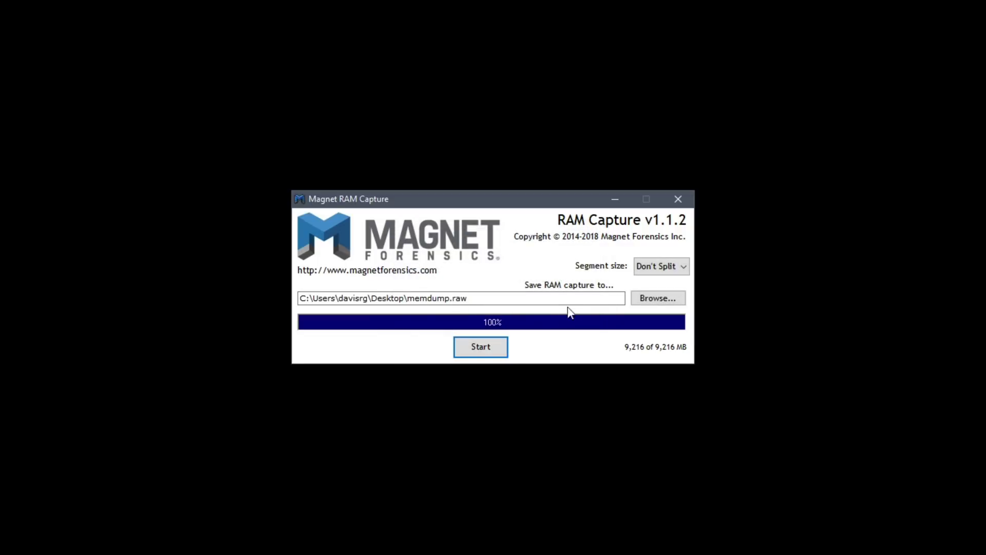
Step: Close RAM Capture and launch MagnetProcessCapture.exe from the desktop
{"action": "left_click", "coordinate": [676, 200]}
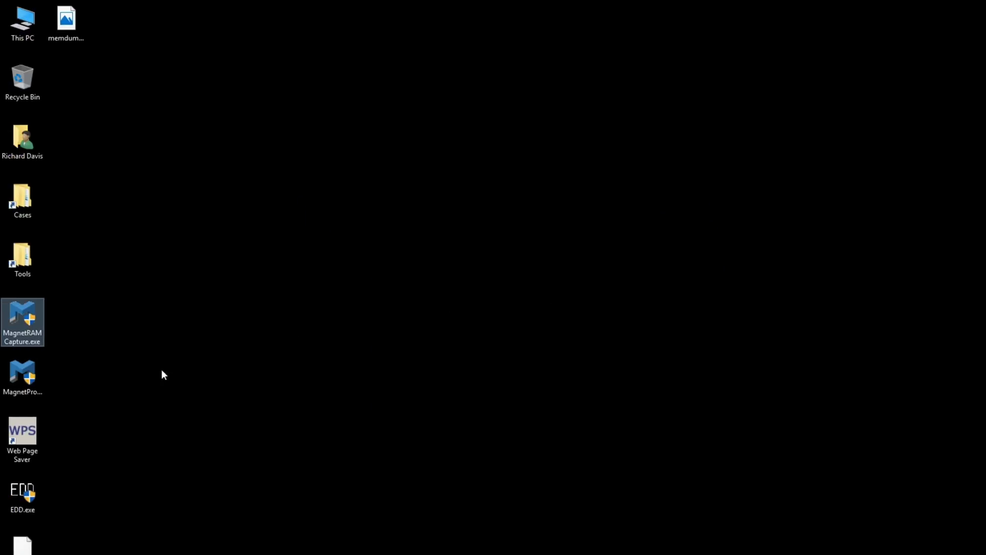
{"action": "left_click", "coordinate": [29, 381]}
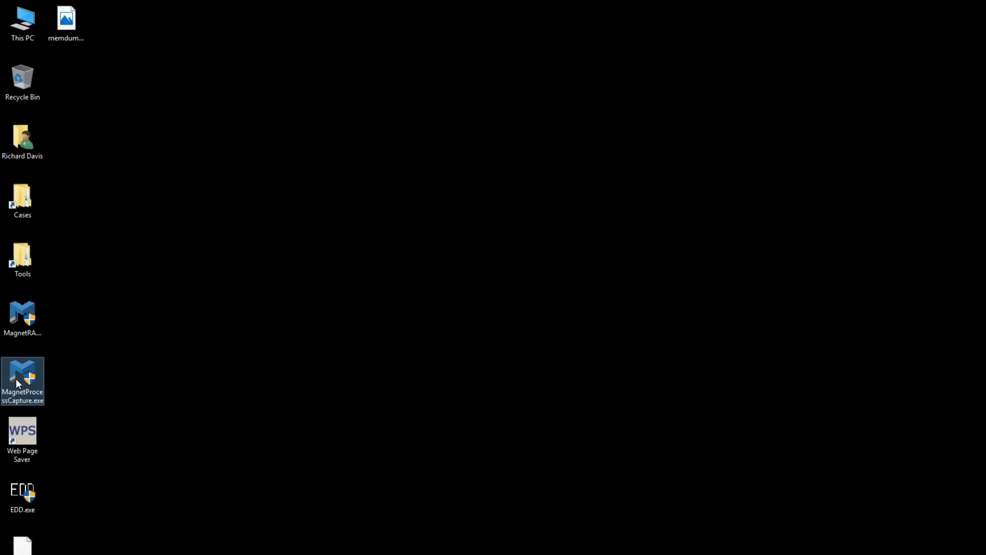
{"action": "double_click", "coordinate": [17, 381]}
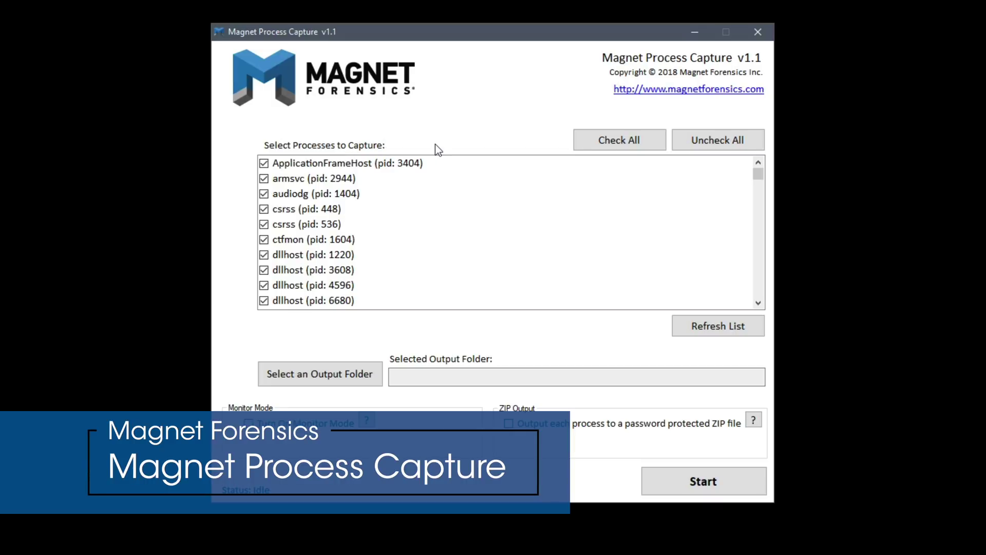
Step: Uncheck every process, then tick only svchost (pid: 1012) in the list
{"action": "left_click", "coordinate": [695, 144]}
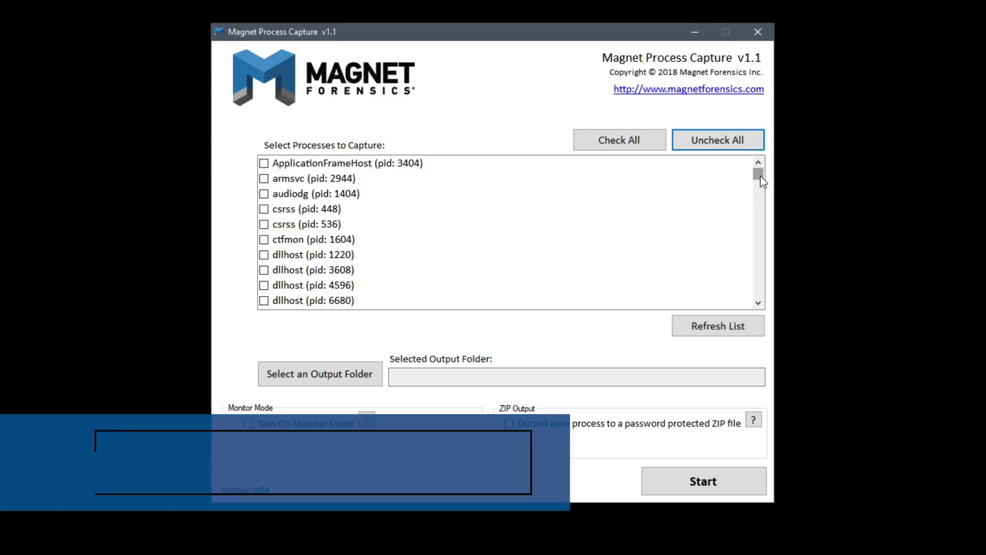
{"action": "left_click_drag", "start_coordinate": [759, 175], "coordinate": [745, 291]}
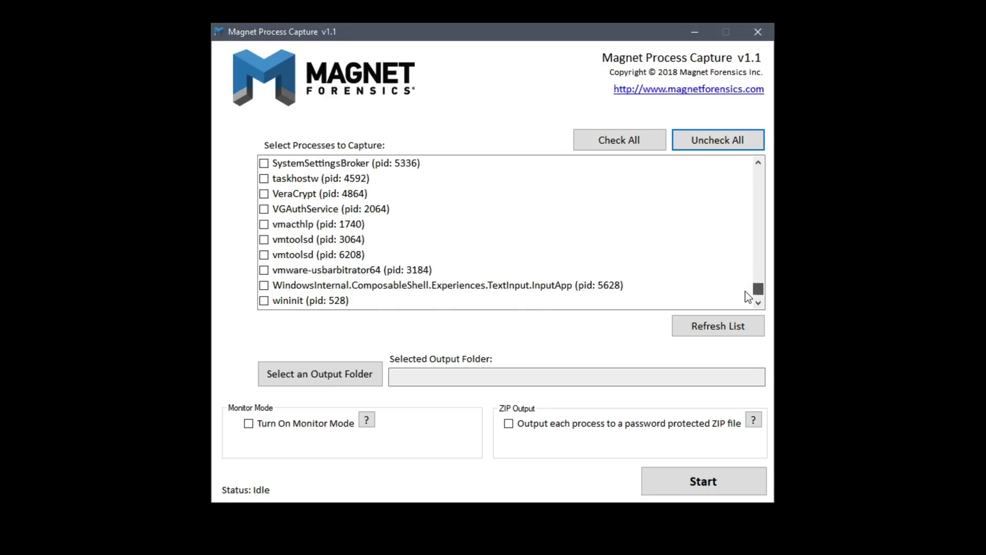
{"action": "scroll", "coordinate": [745, 291], "scroll_direction": "down", "scroll_amount": 2}
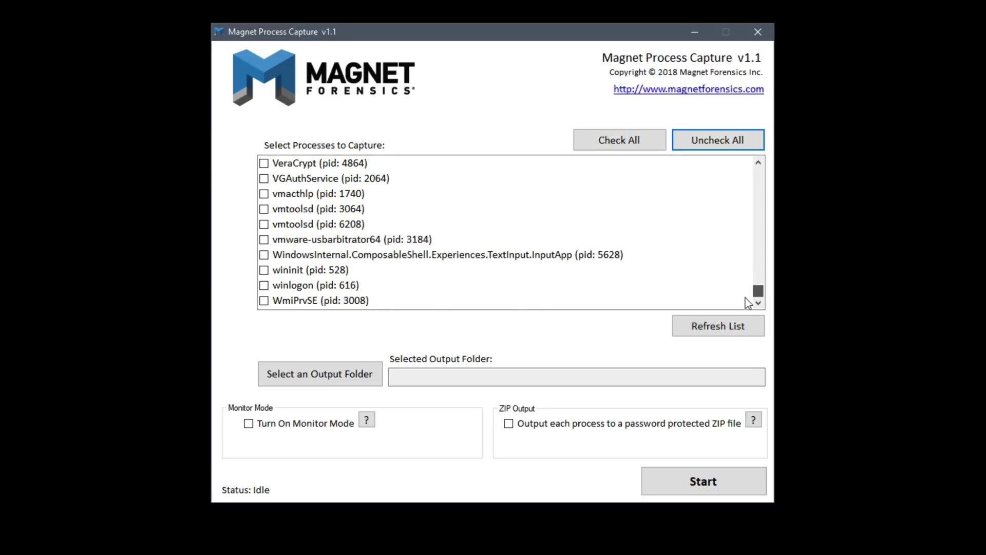
{"action": "scroll", "coordinate": [745, 297], "scroll_direction": "up", "scroll_amount": 10}
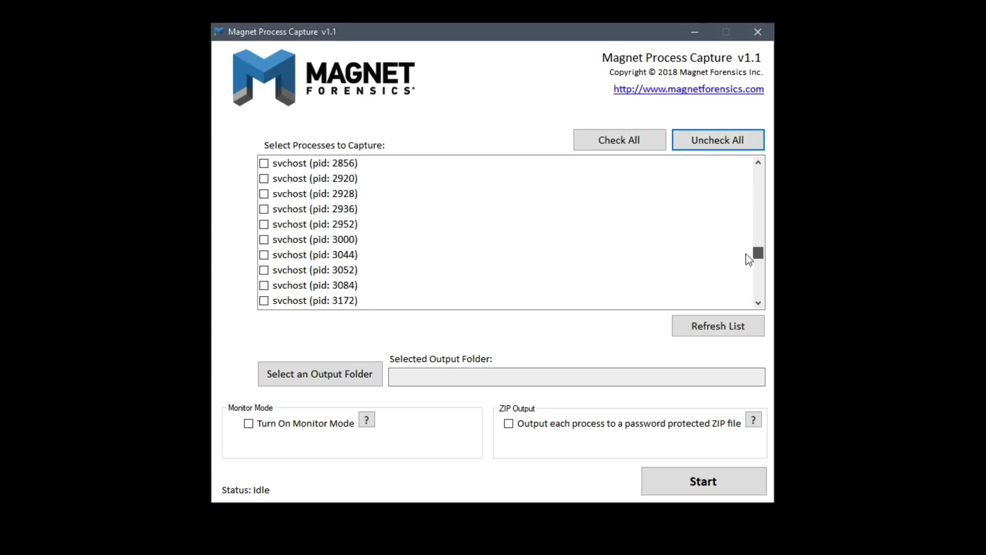
{"action": "left_click_drag", "start_coordinate": [746, 254], "coordinate": [747, 221]}
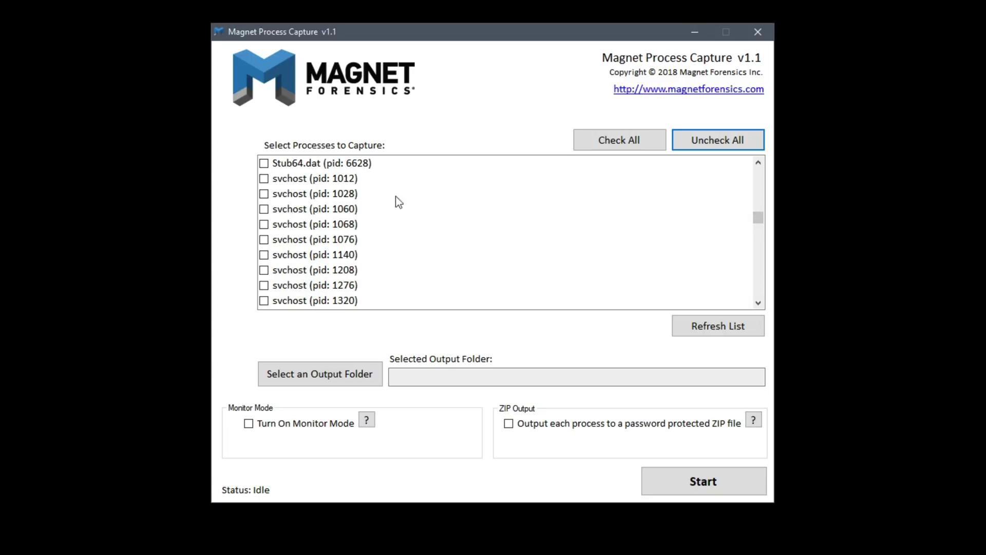
{"action": "left_click", "coordinate": [264, 182]}
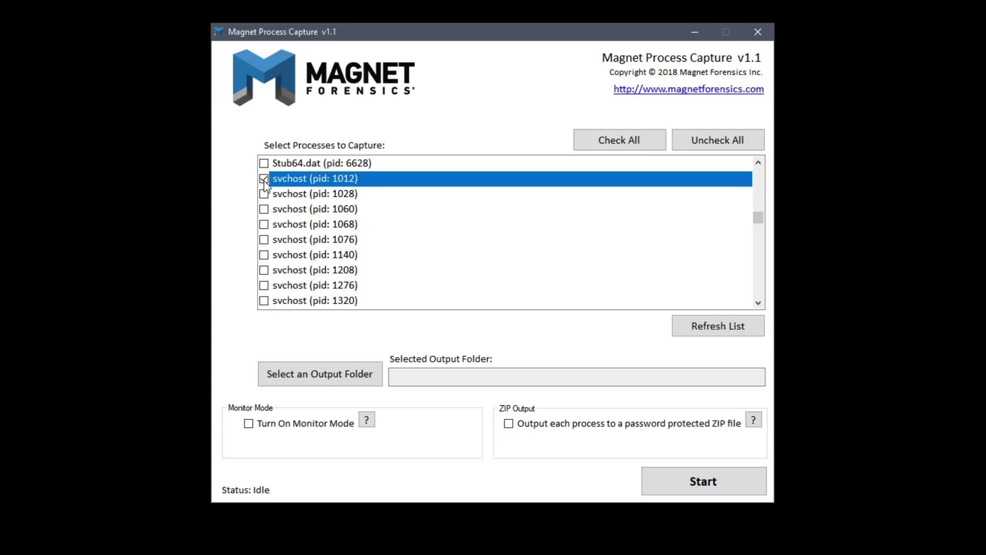
Step: Set the Desktop as output folder and review the Monitor Mode and ZIP help, leaving both off
{"action": "left_click", "coordinate": [359, 377]}
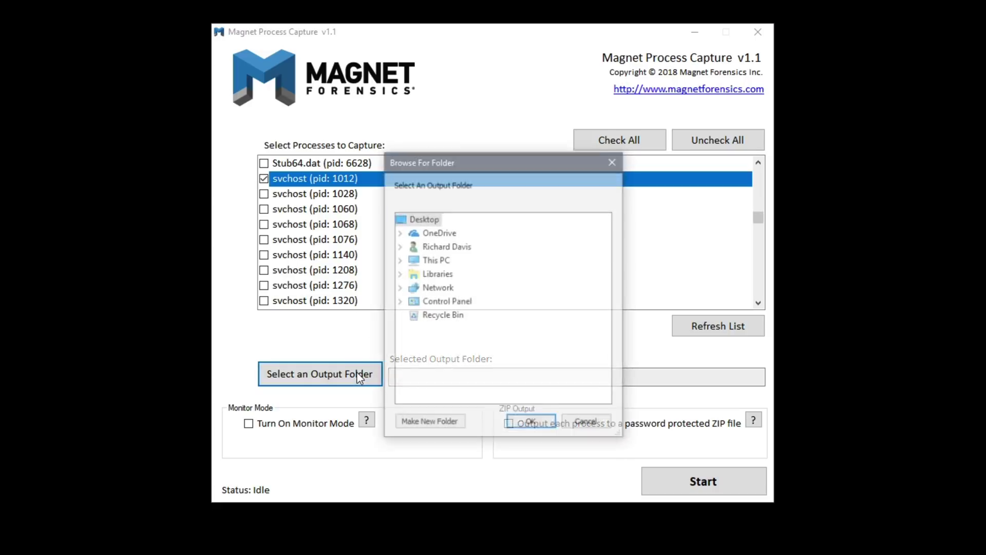
{"action": "left_click", "coordinate": [546, 425]}
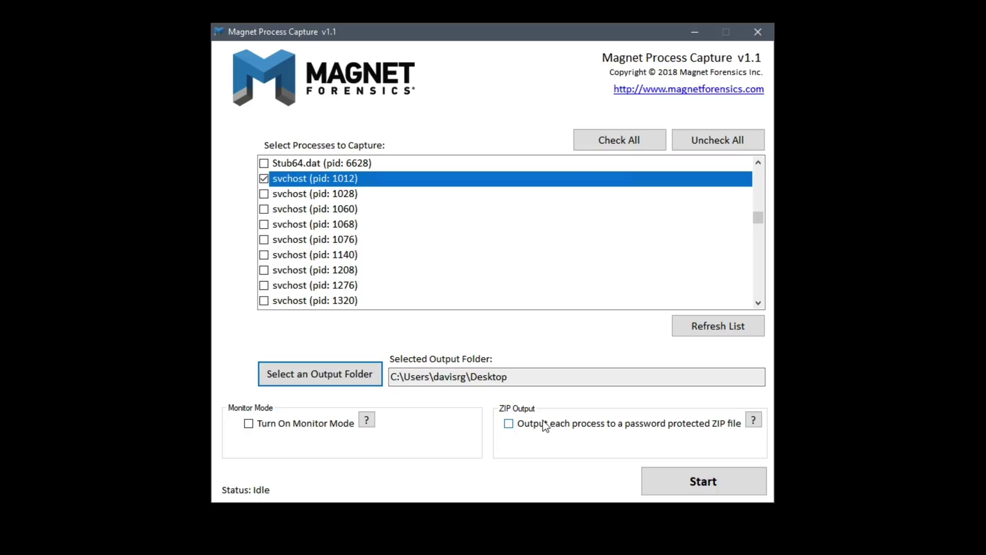
{"action": "left_click", "coordinate": [367, 421]}
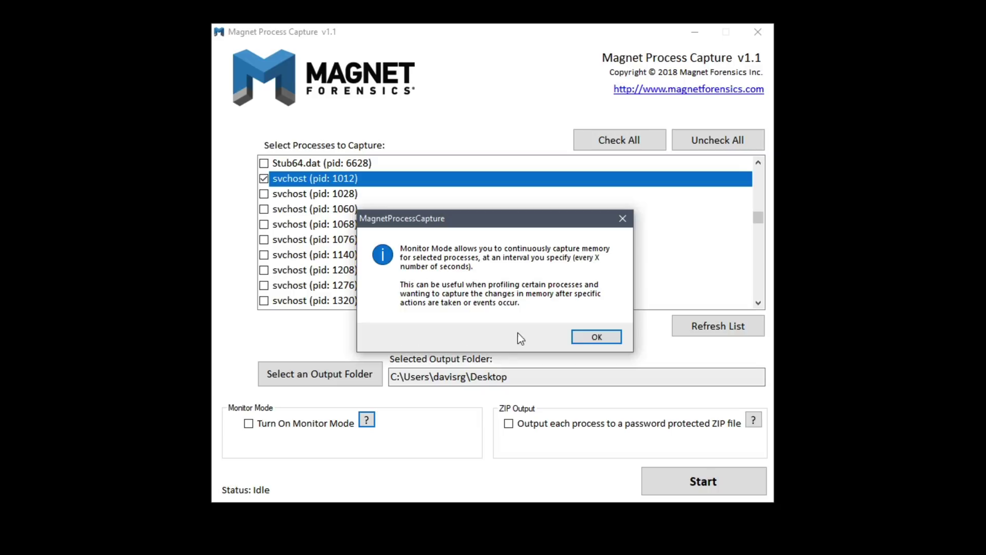
{"action": "left_click", "coordinate": [596, 337]}
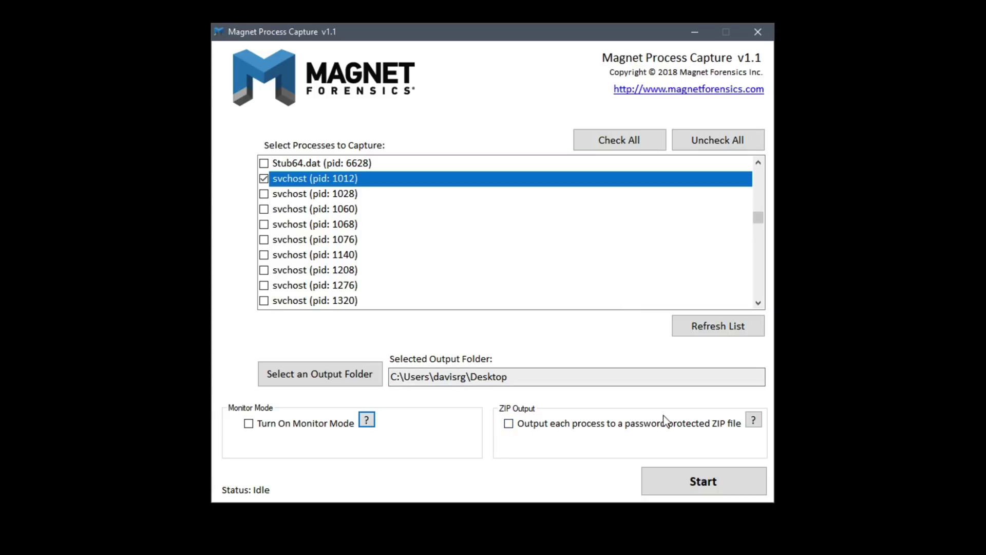
{"action": "left_click", "coordinate": [753, 421]}
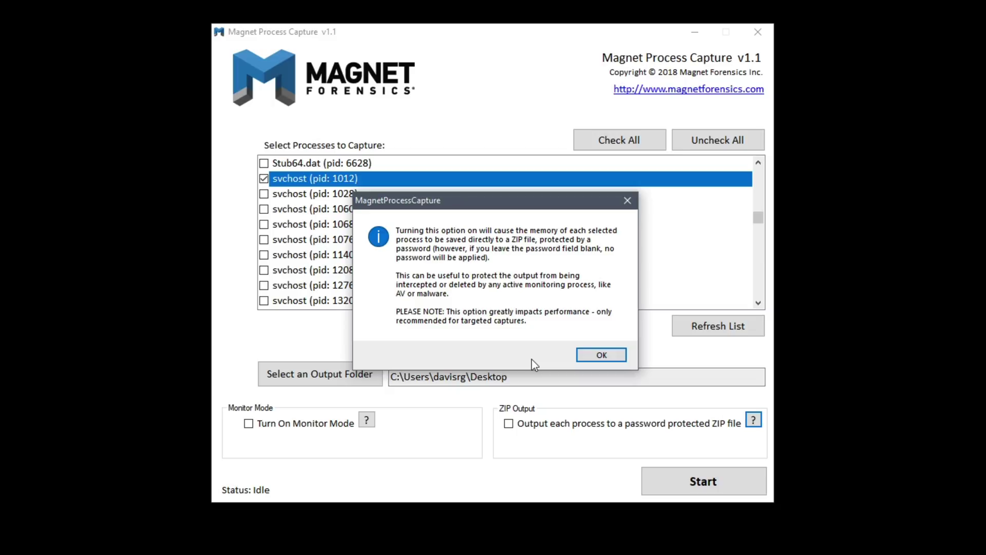
{"action": "left_click", "coordinate": [592, 354]}
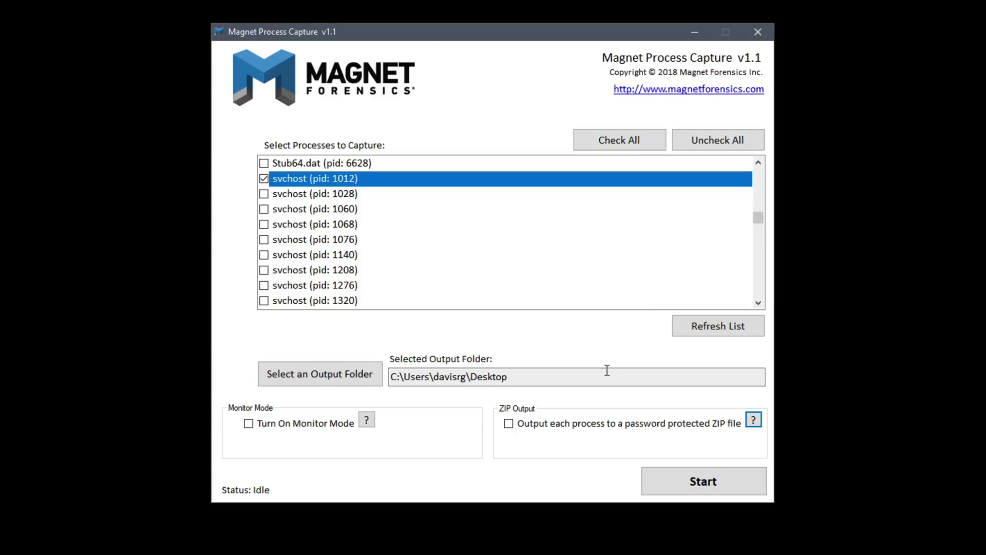
Step: Capture svchost (pid: 1012) memory to the Desktop, dismiss the success message, and close the tool
{"action": "left_click", "coordinate": [702, 480]}
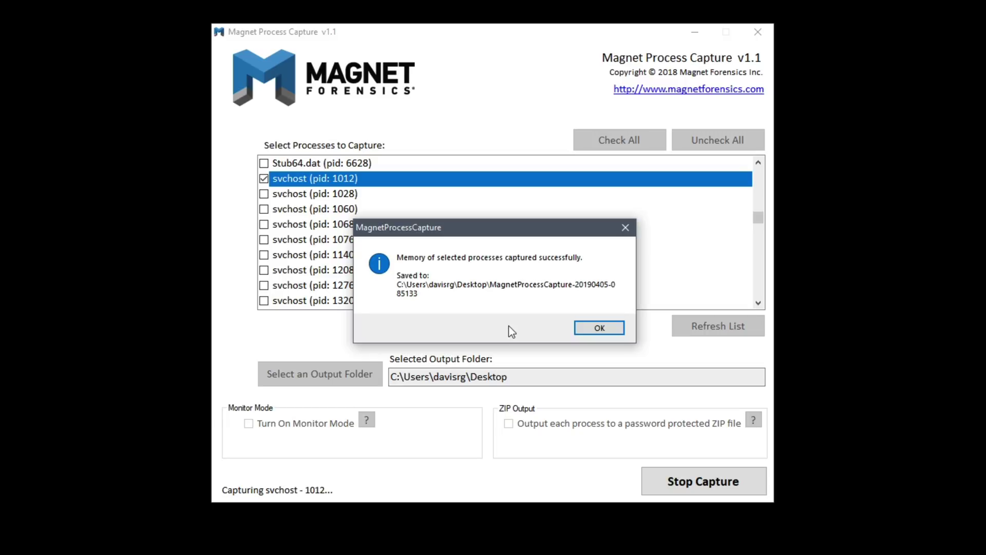
{"action": "left_click", "coordinate": [599, 329]}
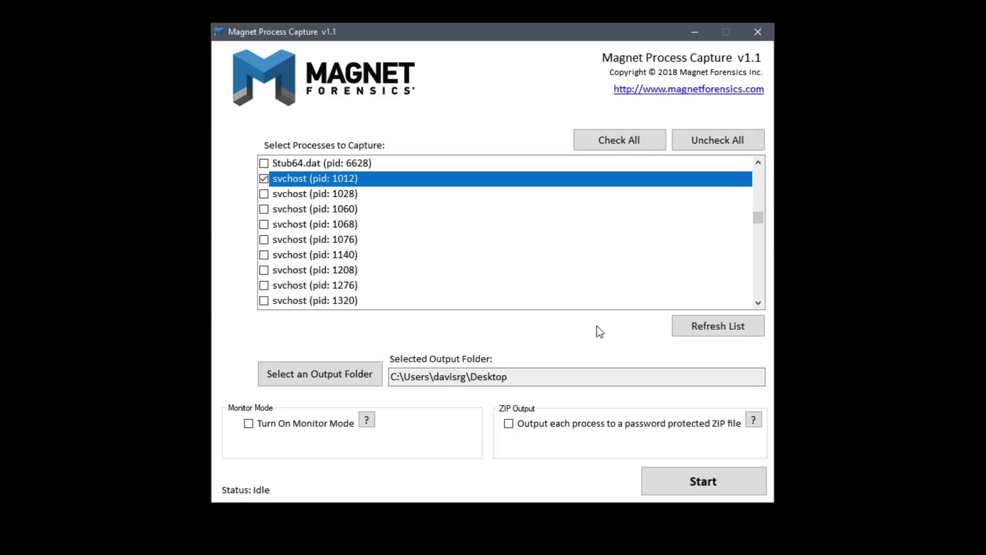
{"action": "left_click_drag", "start_coordinate": [763, 216], "coordinate": [771, 169]}
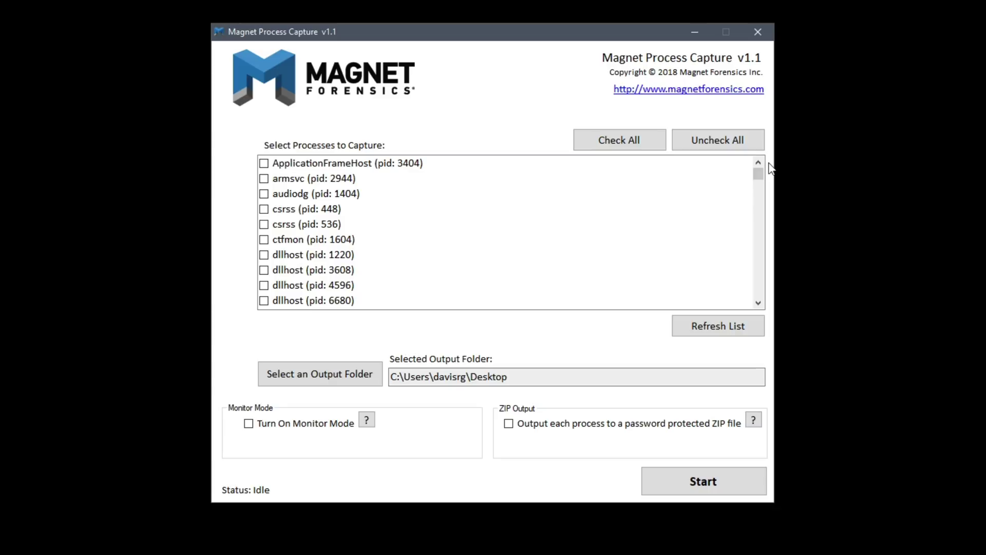
{"action": "left_click", "coordinate": [765, 35]}
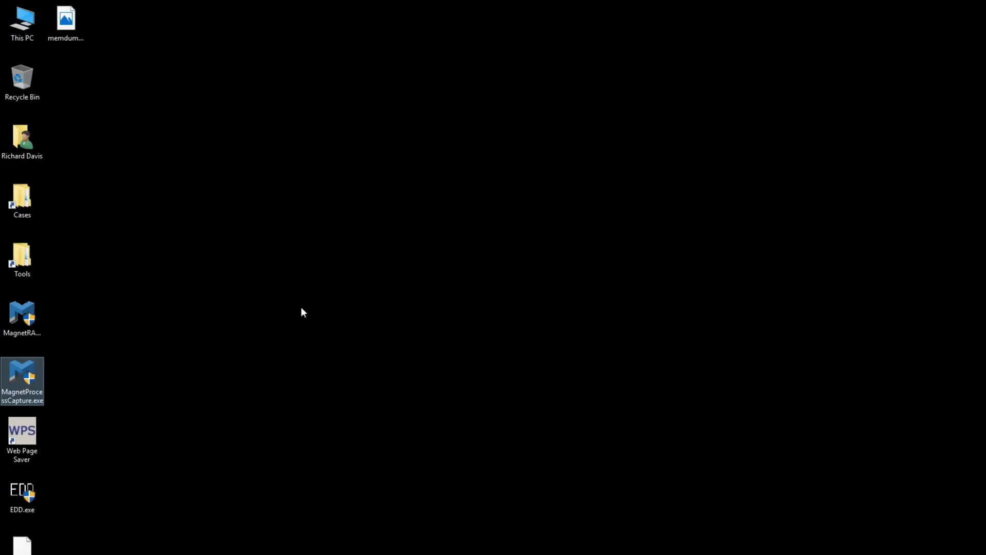
Step: Launch Web Page Saver and add 13cubed.com as the URL to capture
{"action": "double_click", "coordinate": [43, 437]}
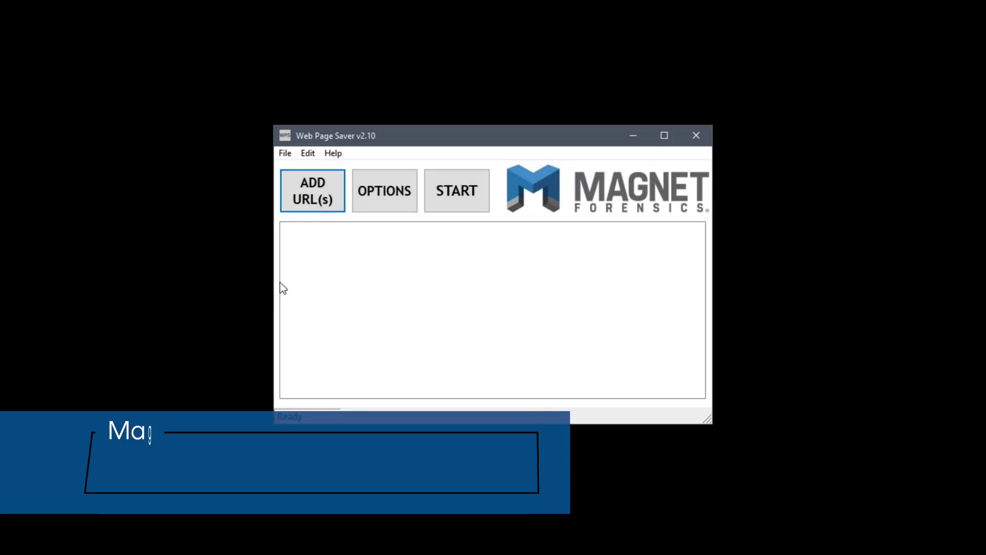
{"action": "left_click", "coordinate": [313, 203]}
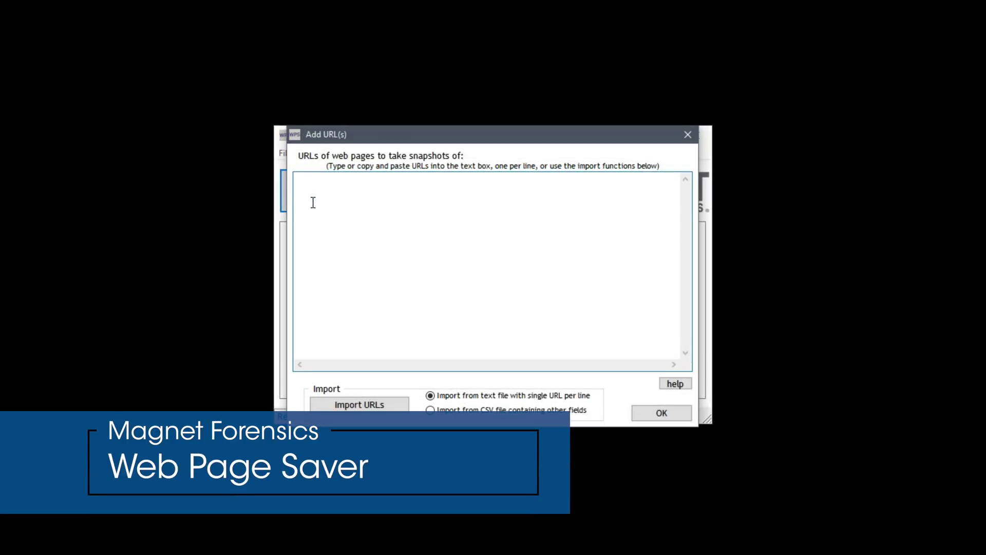
{"action": "type", "text": "13cubed.com"}
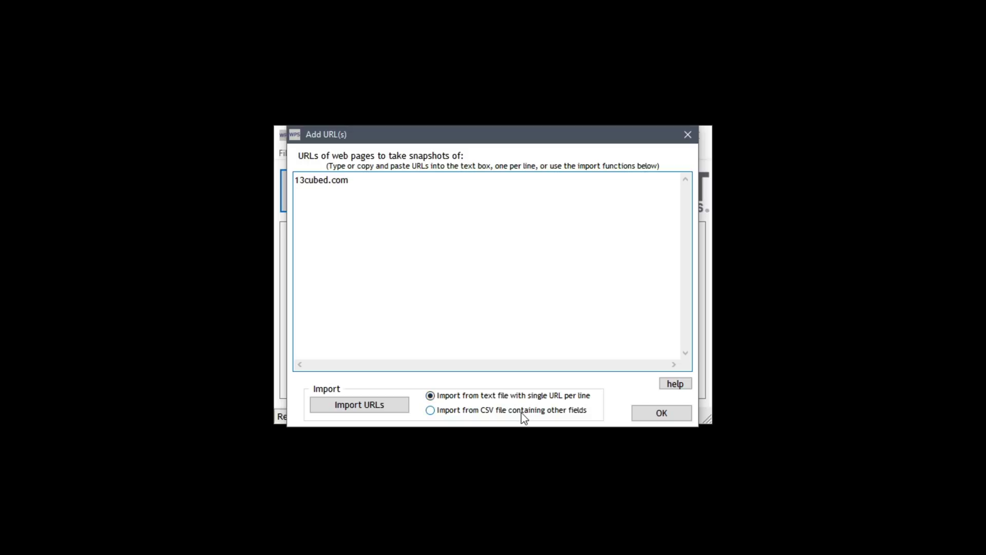
{"action": "left_click", "coordinate": [655, 418]}
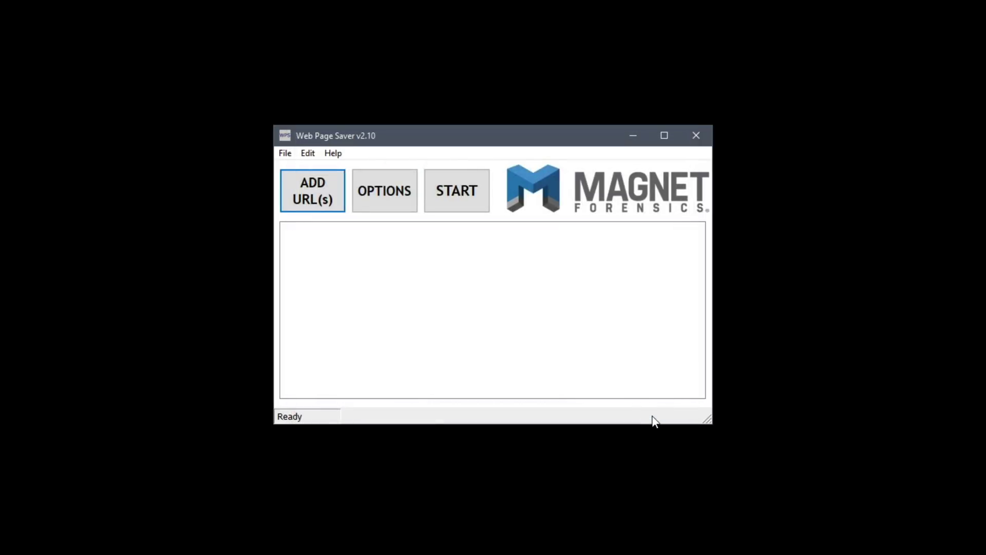
Step: Choose PNG output and replace the report title with 13Cubed
{"action": "left_click", "coordinate": [402, 206]}
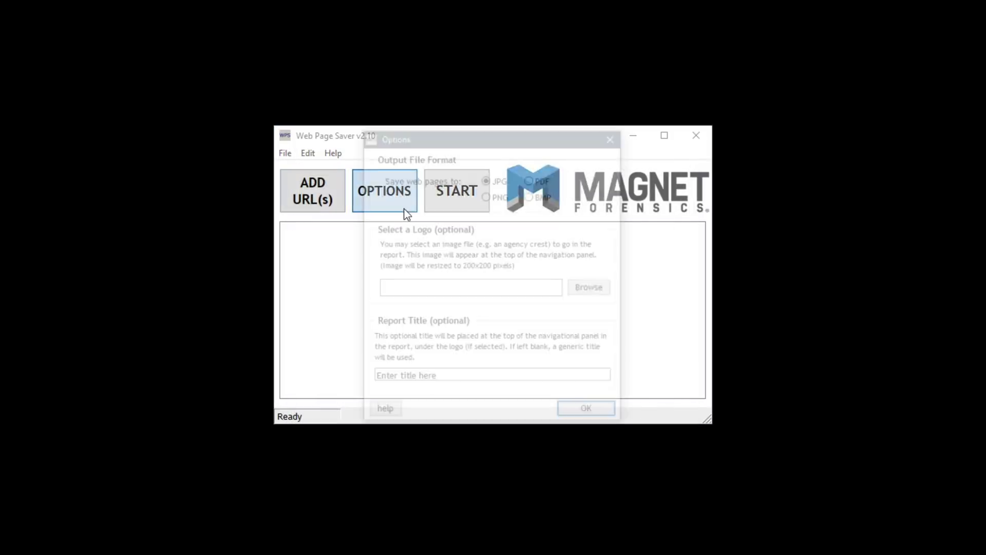
{"action": "left_click", "coordinate": [486, 195]}
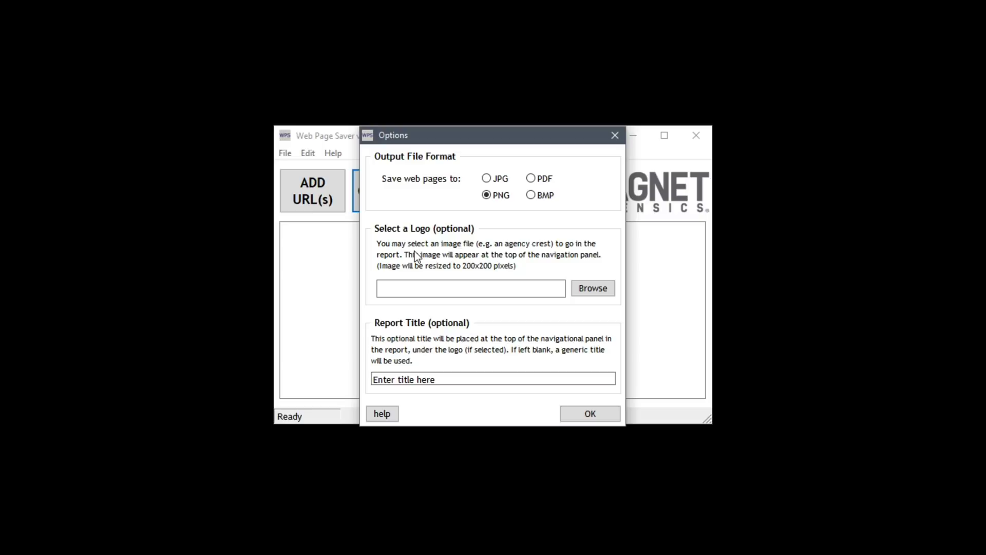
{"action": "left_click", "coordinate": [438, 378]}
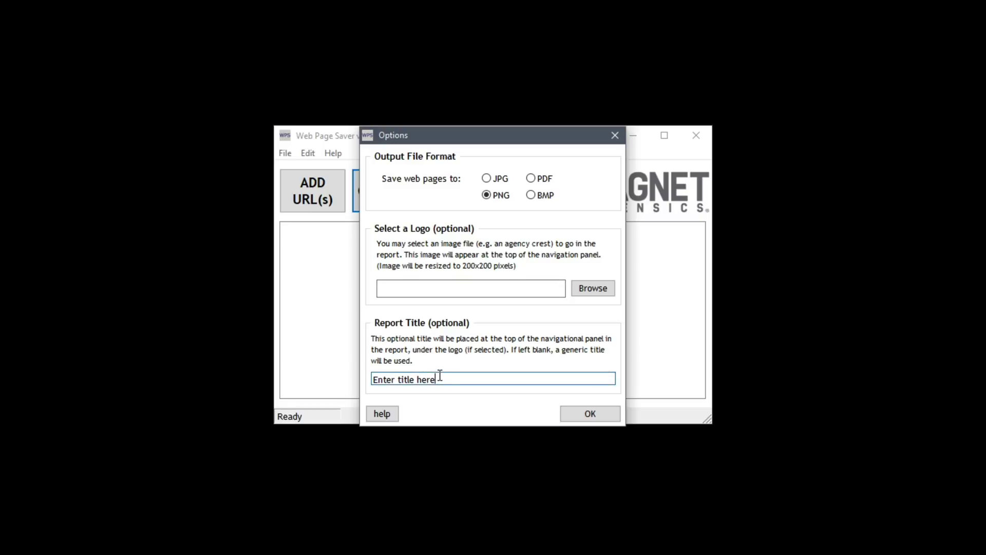
{"action": "left_click_drag", "start_coordinate": [440, 377], "coordinate": [318, 375]}
{"action": "key", "text": "BackSpace"}
{"action": "type", "text": "13Cubed"}
Step: Apply the options, then capture 13cubed.com into a report saved on the Desktop
{"action": "left_click", "coordinate": [581, 419]}
{"action": "left_click", "coordinate": [458, 200]}
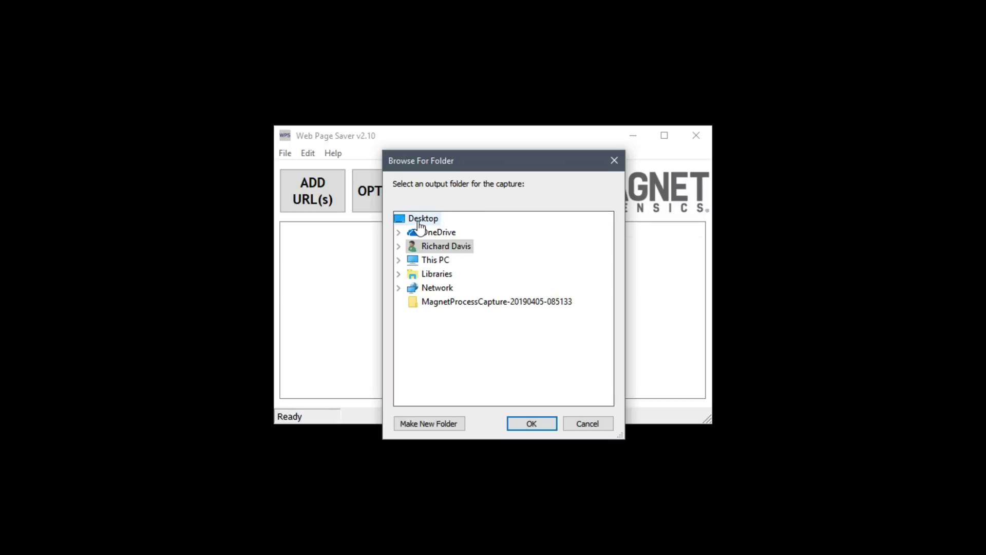
{"action": "left_click", "coordinate": [532, 425]}
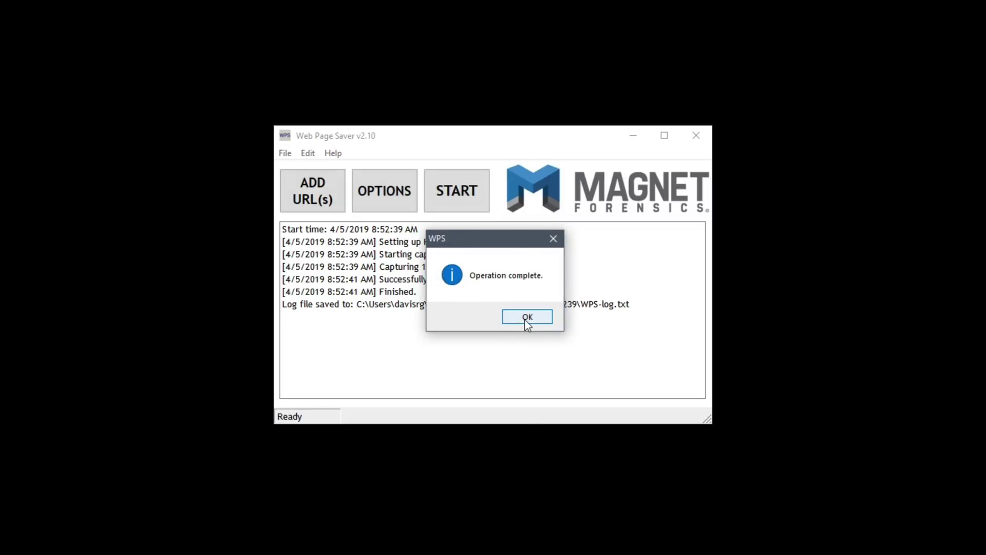
{"action": "left_click", "coordinate": [527, 317]}
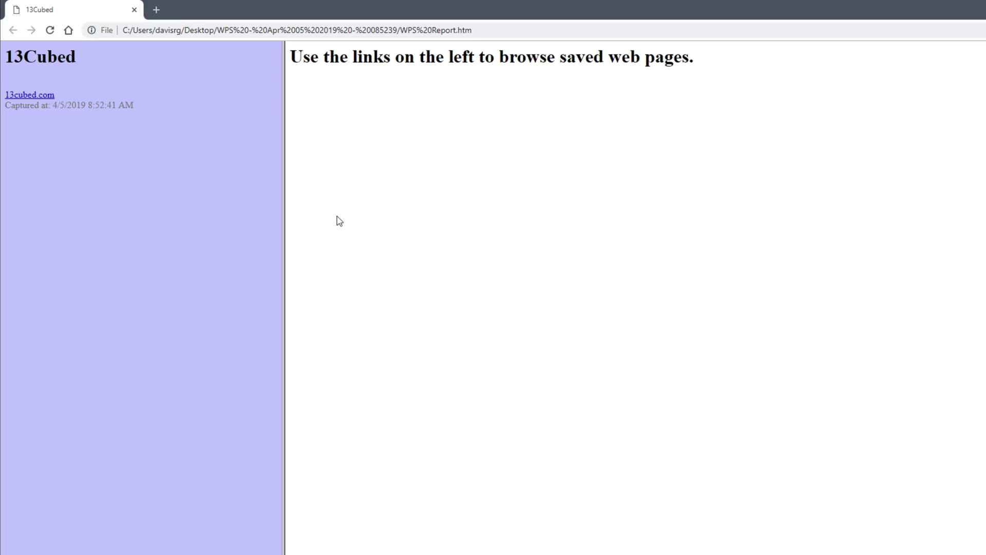
Step: Open the 13cubed.com snapshot from the report, scroll through it, and return to the top
{"action": "left_click", "coordinate": [32, 97]}
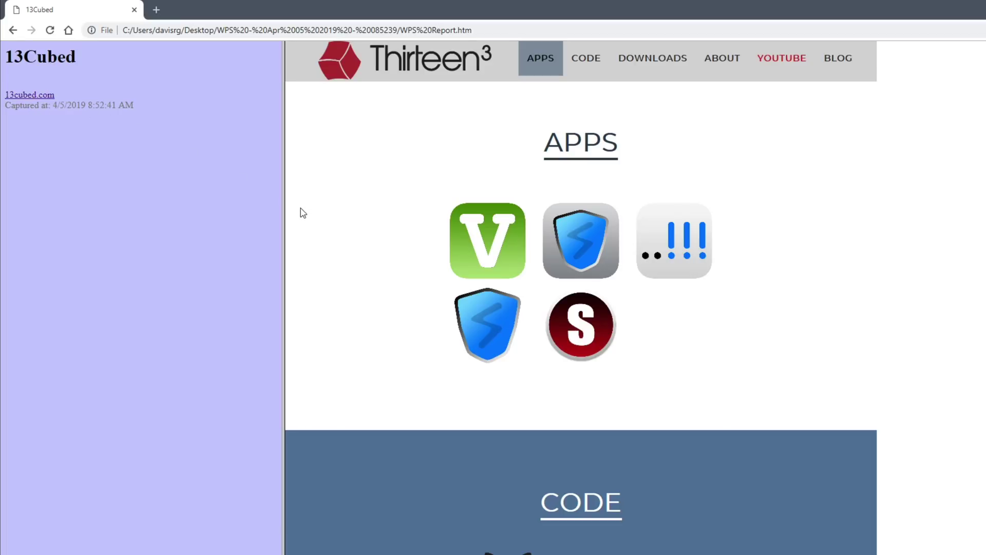
{"action": "scroll", "coordinate": [301, 208], "scroll_direction": "down", "scroll_amount": 15}
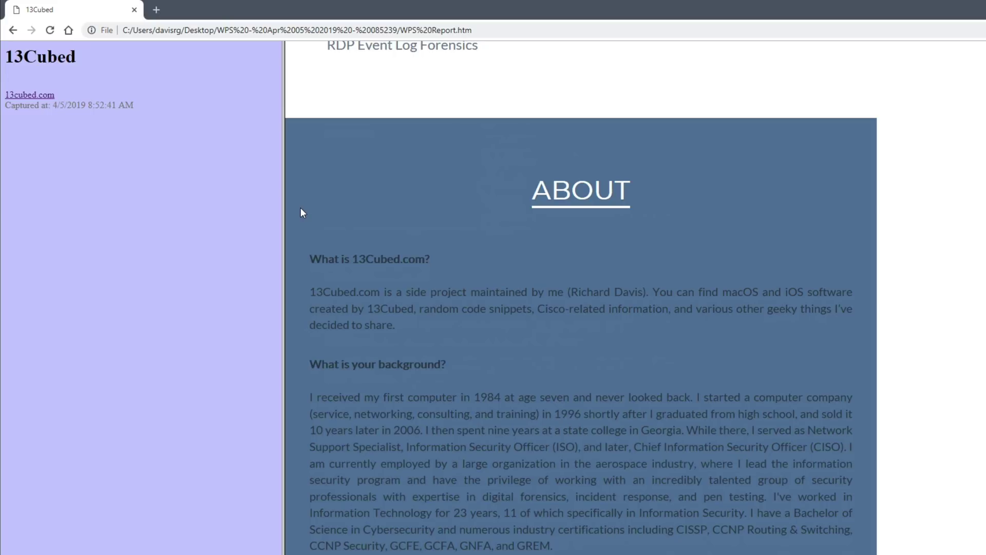
{"action": "key", "text": "Home"}
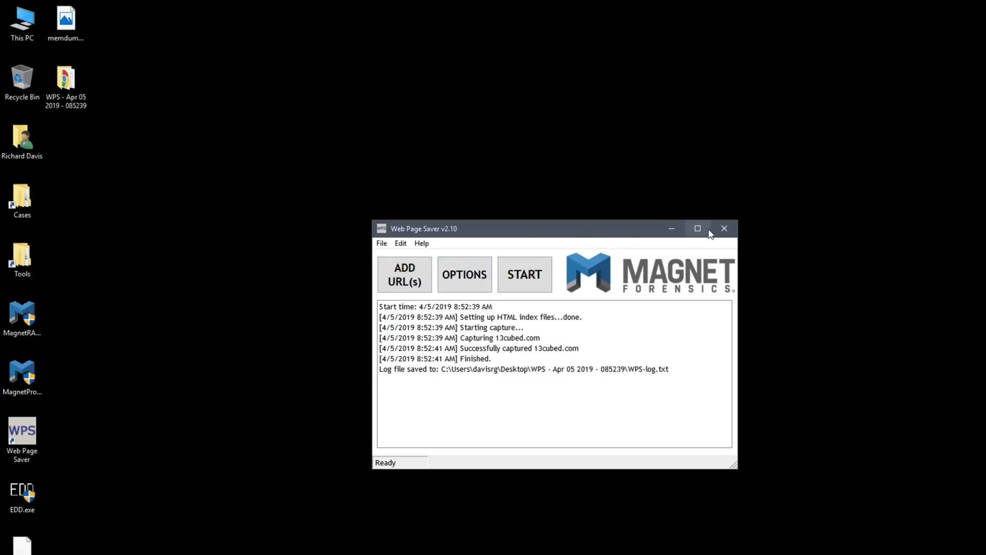
Step: Close Web Page Saver and run EDD.exe with admin rights, accepting its licence to start the scan
{"action": "left_click", "coordinate": [724, 229]}
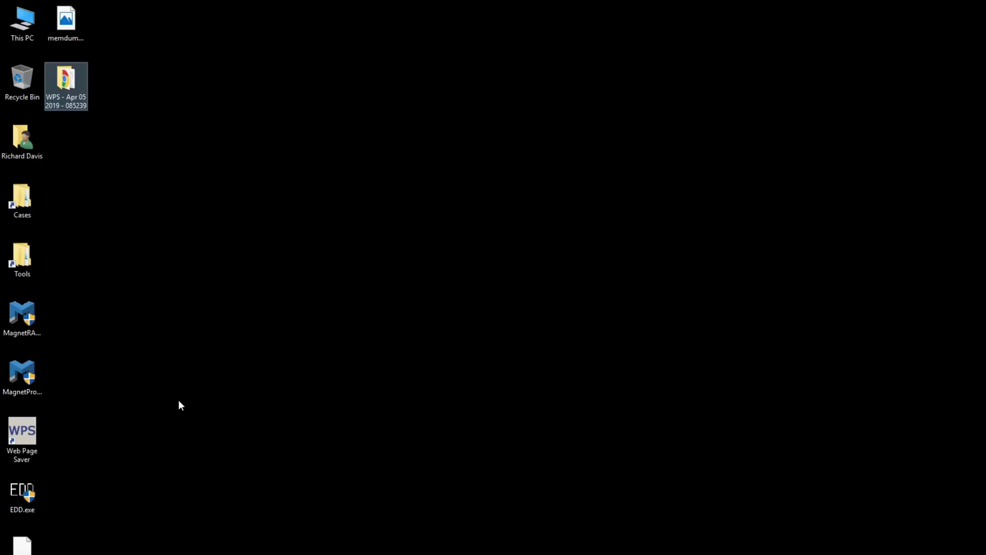
{"action": "left_click", "coordinate": [146, 422]}
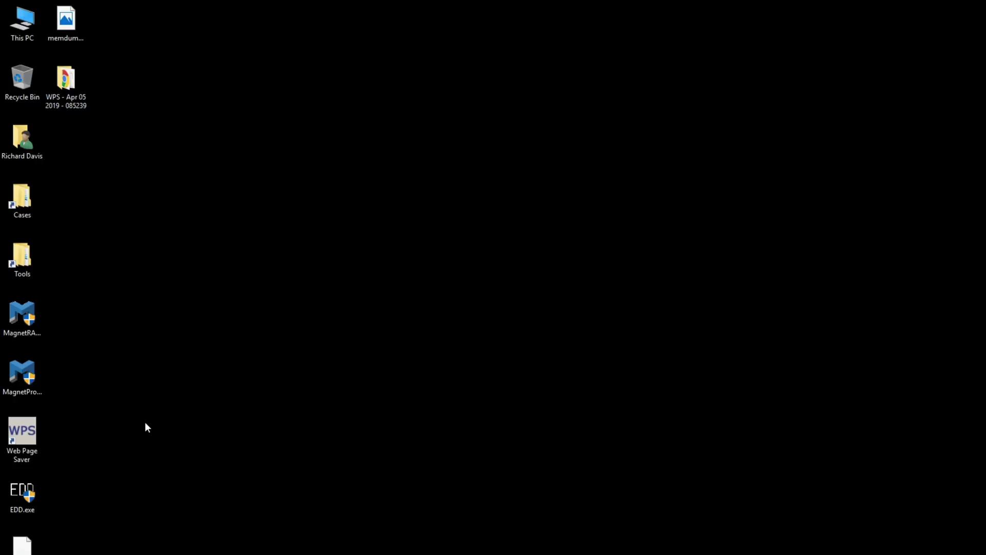
{"action": "double_click", "coordinate": [26, 495]}
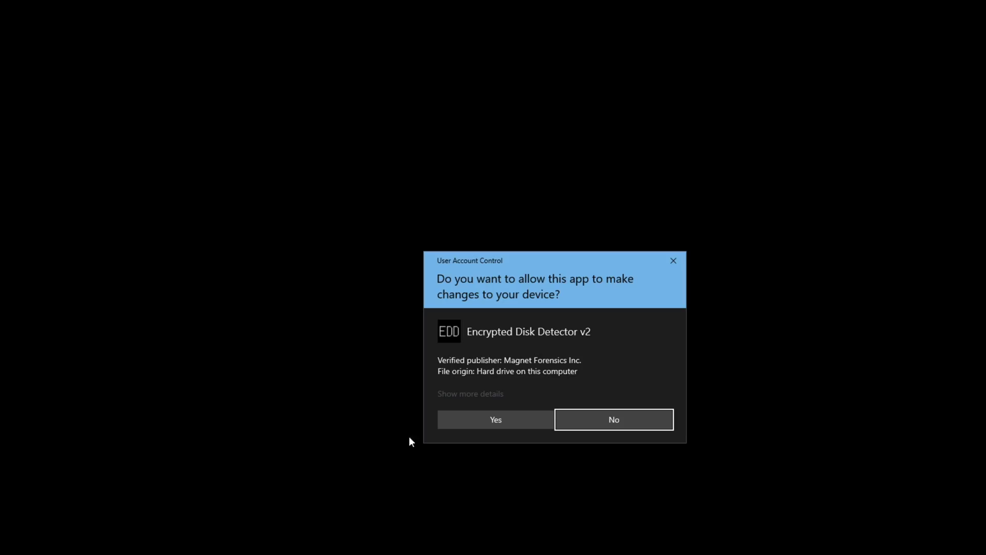
{"action": "left_click", "coordinate": [488, 421]}
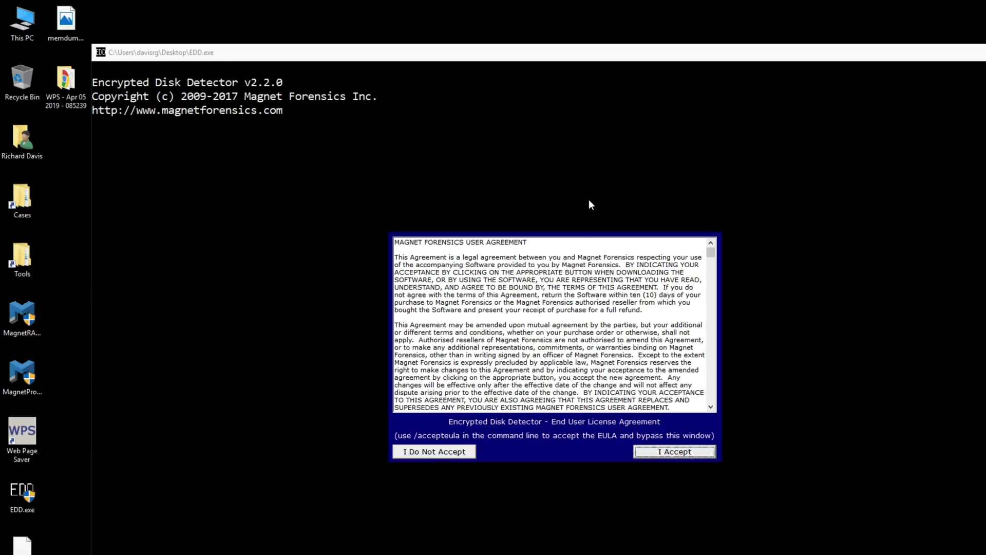
{"action": "left_click", "coordinate": [677, 452]}
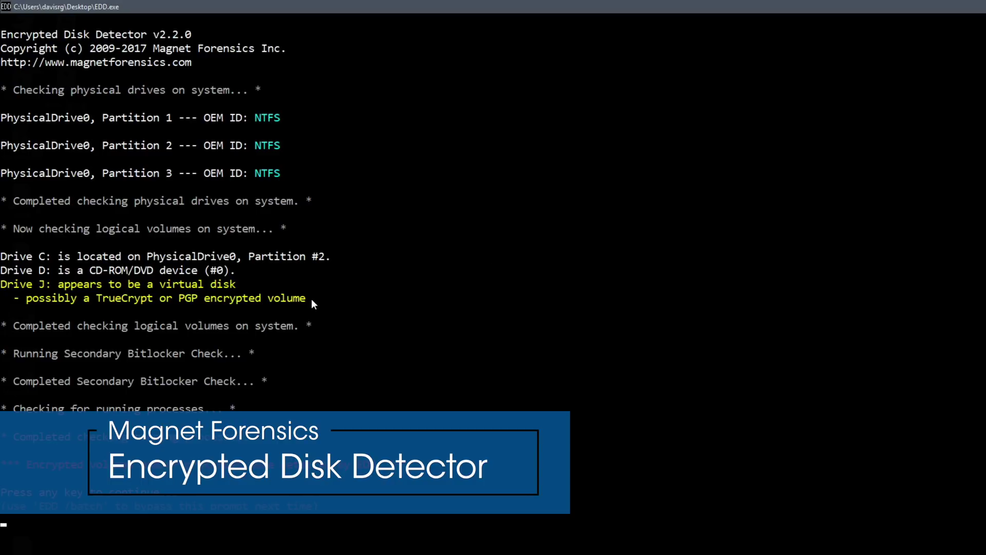
Step: Select and copy the encrypted-volume detection line flagging Drive J:
{"action": "left_click_drag", "start_coordinate": [310, 299], "coordinate": [3, 286]}
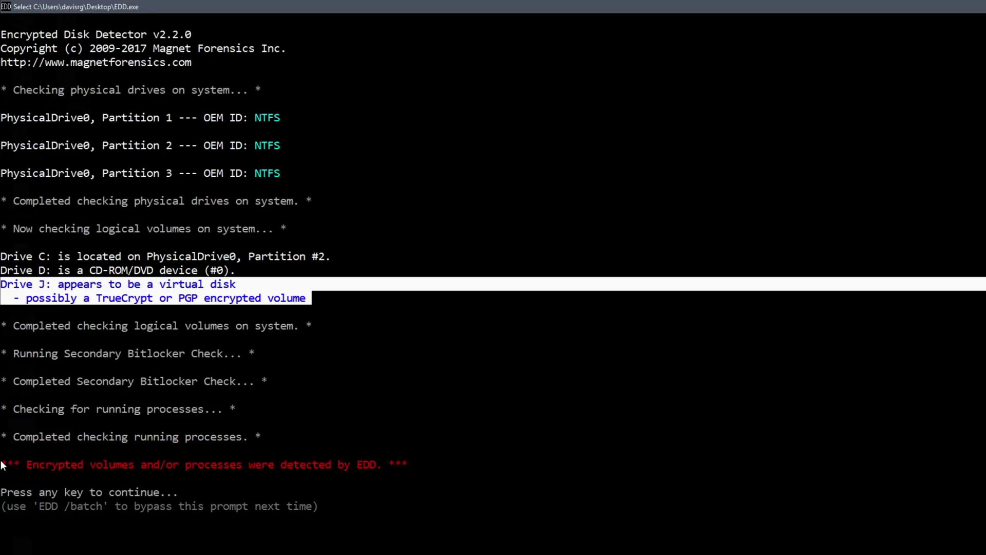
{"action": "left_click_drag", "start_coordinate": [2, 464], "coordinate": [413, 465]}
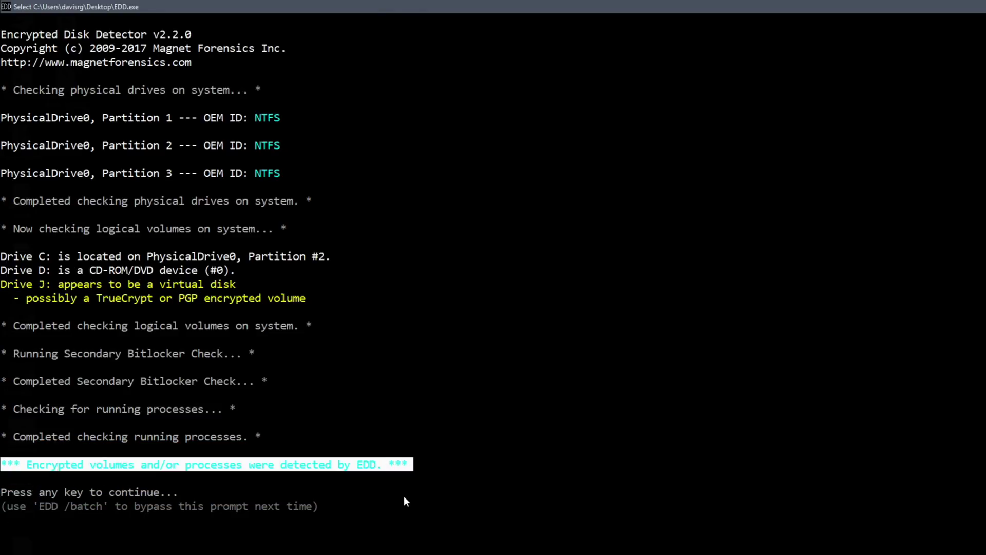
{"action": "key", "text": "Return"}
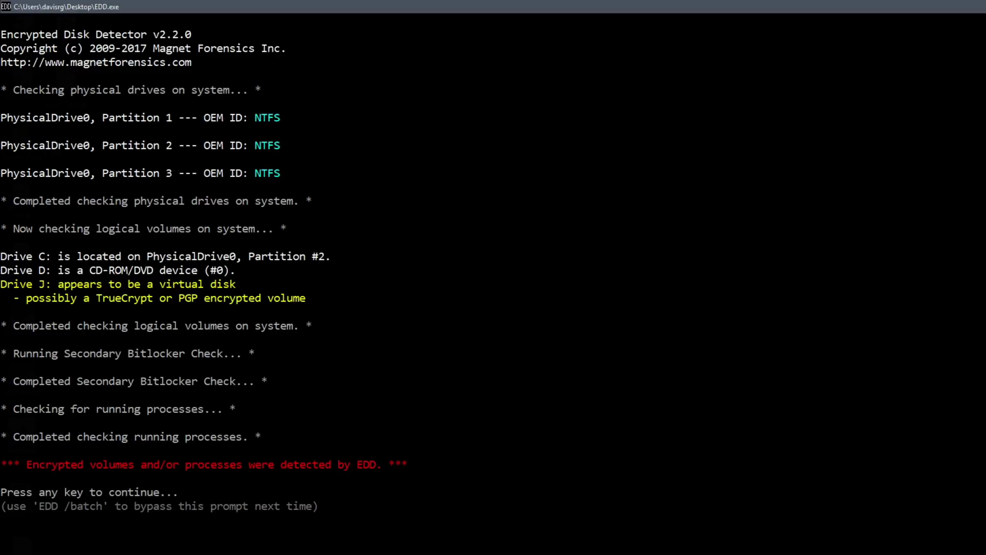
{"action": "key", "text": "Return"}
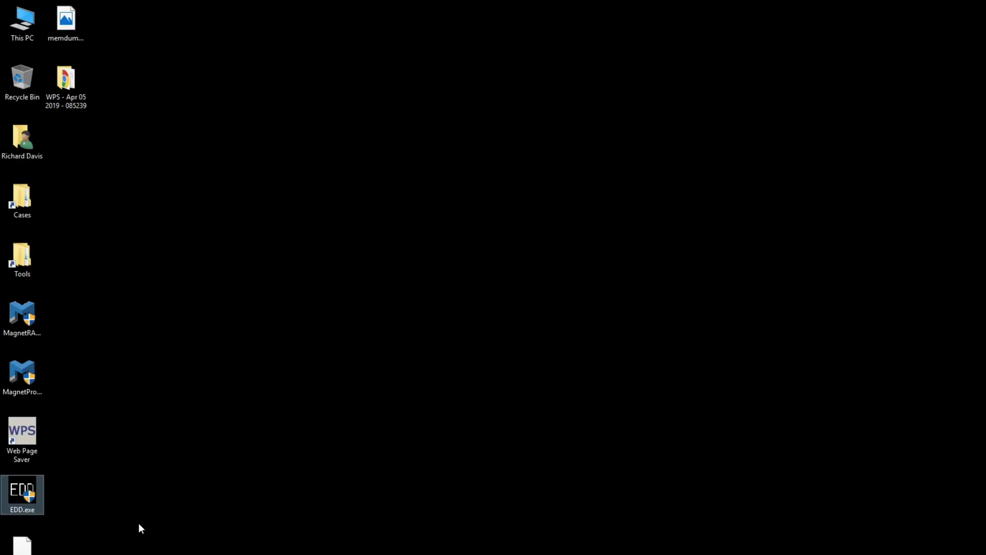
{"action": "left_click", "coordinate": [138, 523]}
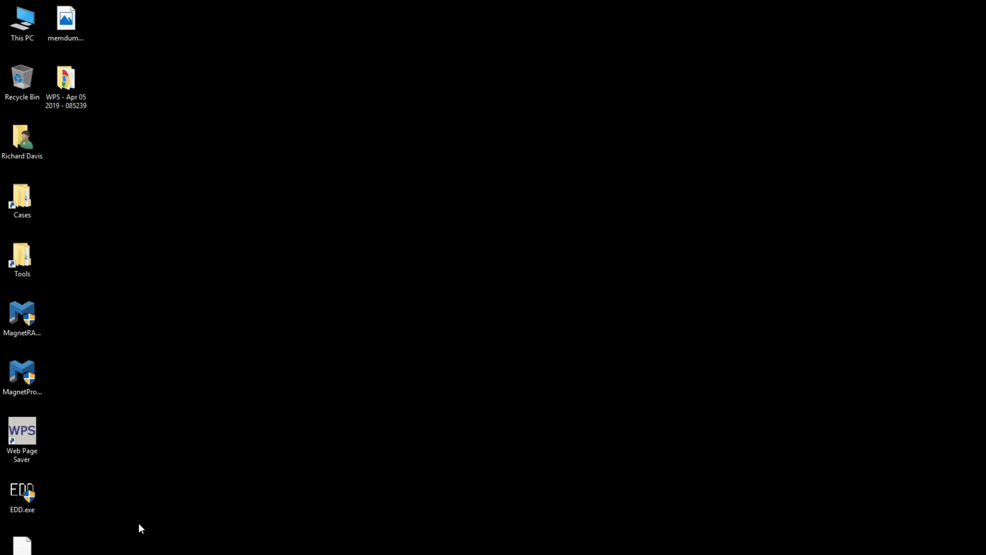